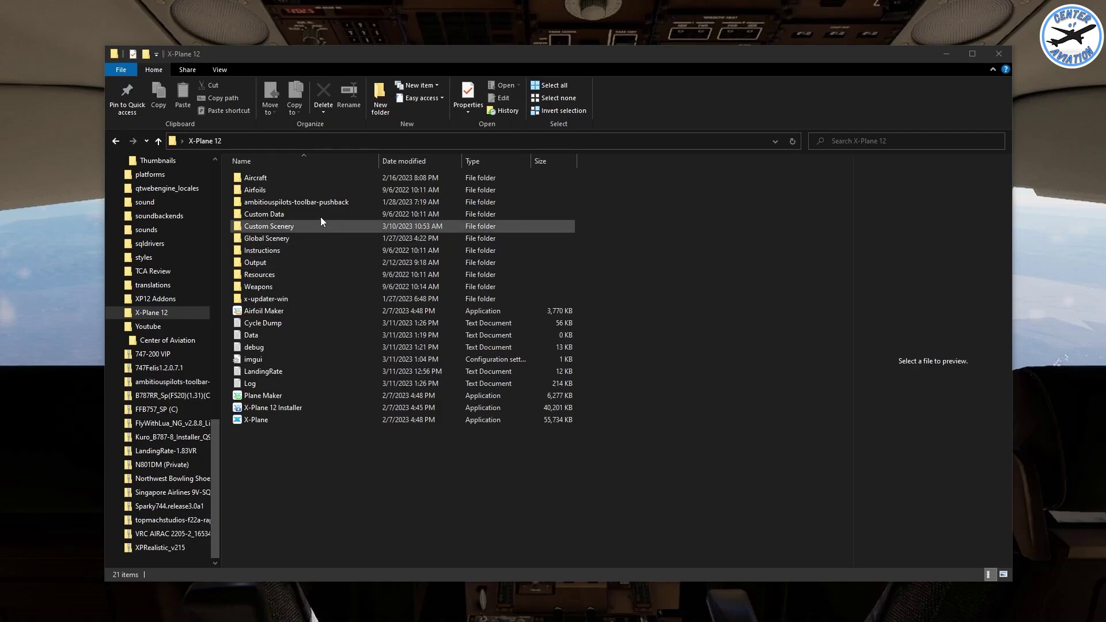
Go into X-Plane 12's Aircraft folder, open Boeing757-200, and select its liveries folder.
{"action": "double_click", "coordinate": [251, 177]}
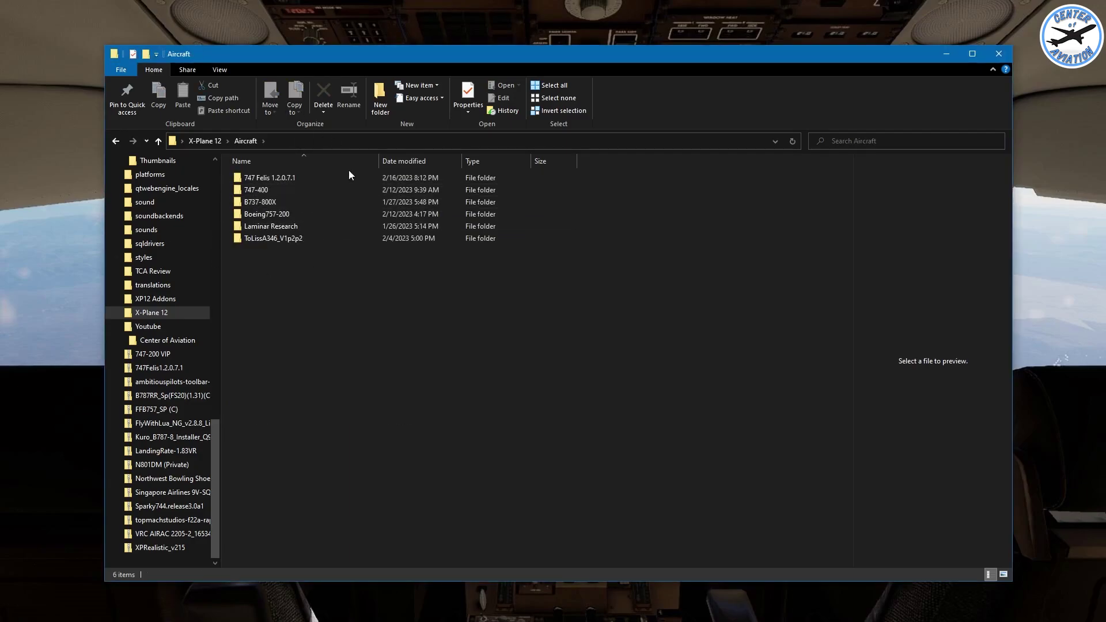
{"action": "left_click", "coordinate": [301, 214]}
{"action": "double_click", "coordinate": [300, 213]}
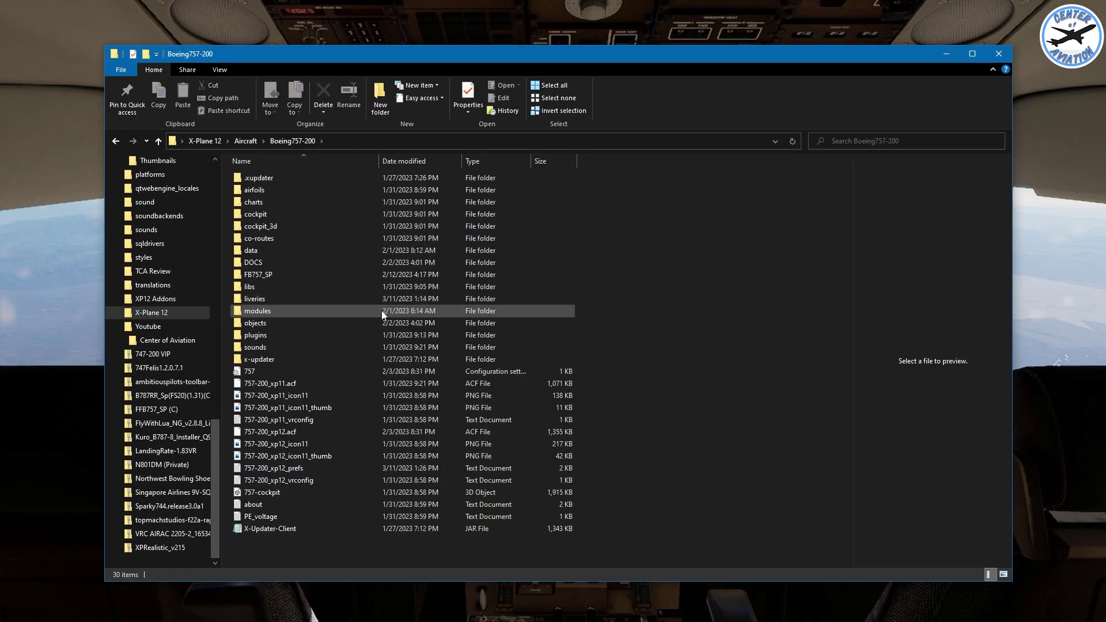
{"action": "left_click", "coordinate": [315, 299]}
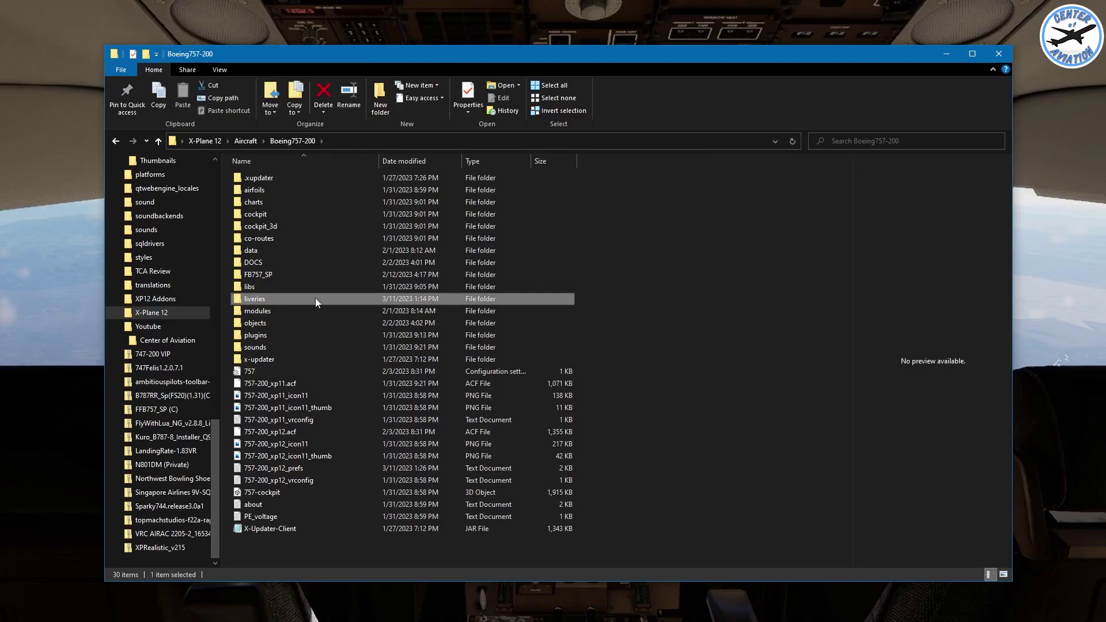
Navigate liveries › 757 FlightFactor House › objects › 757 › 200, then launch Paint 3D.
{"action": "double_click", "coordinate": [315, 299]}
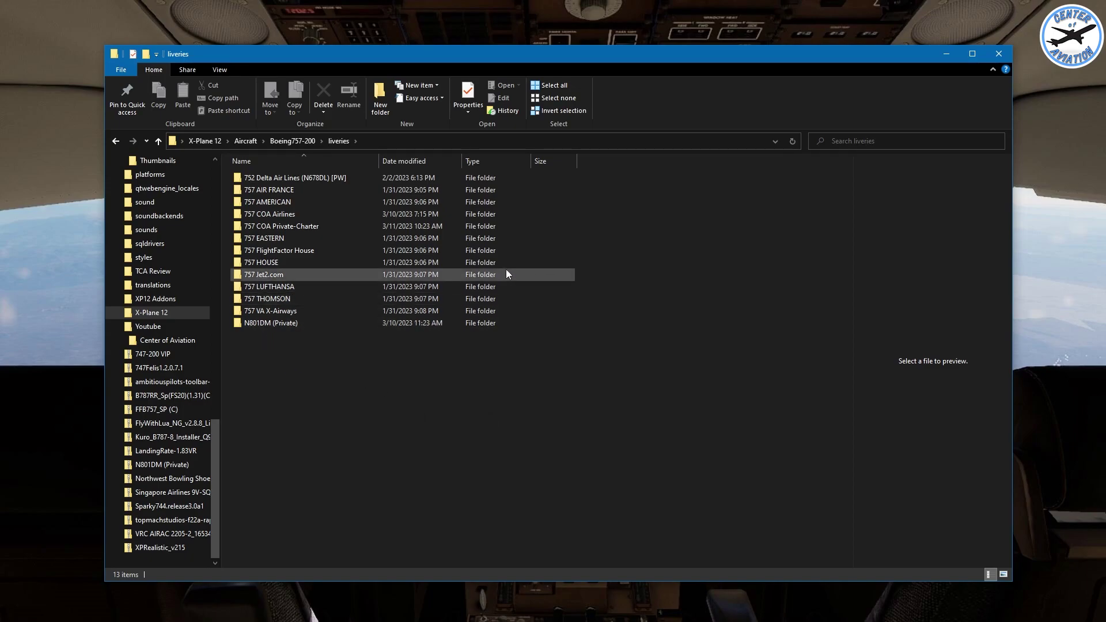
{"action": "double_click", "coordinate": [326, 249]}
{"action": "key", "text": "alt+Left"}
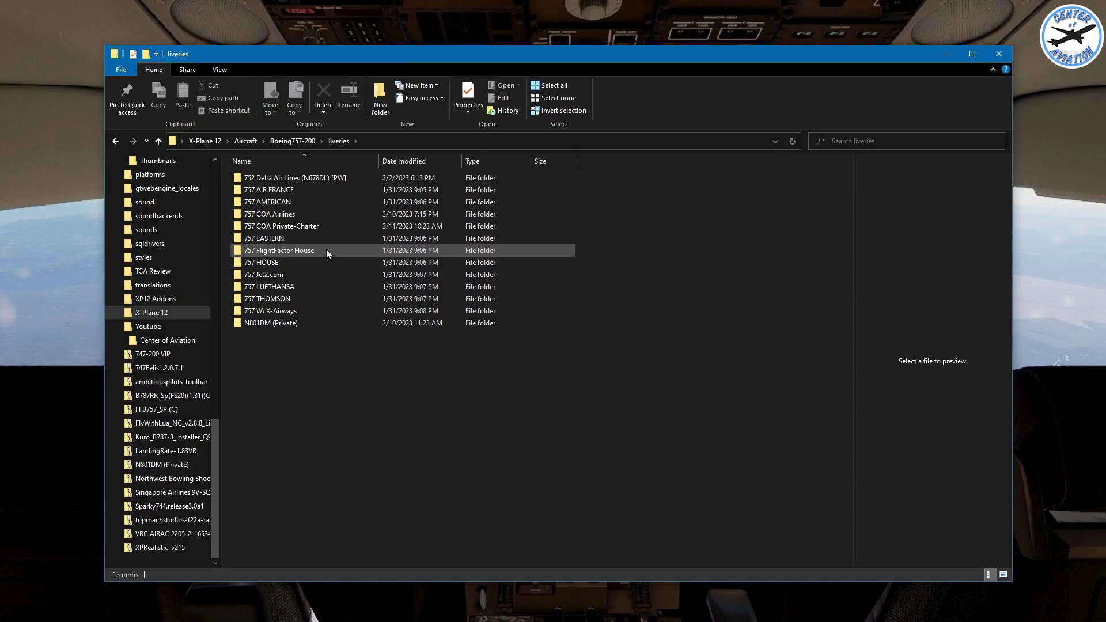
{"action": "double_click", "coordinate": [326, 250]}
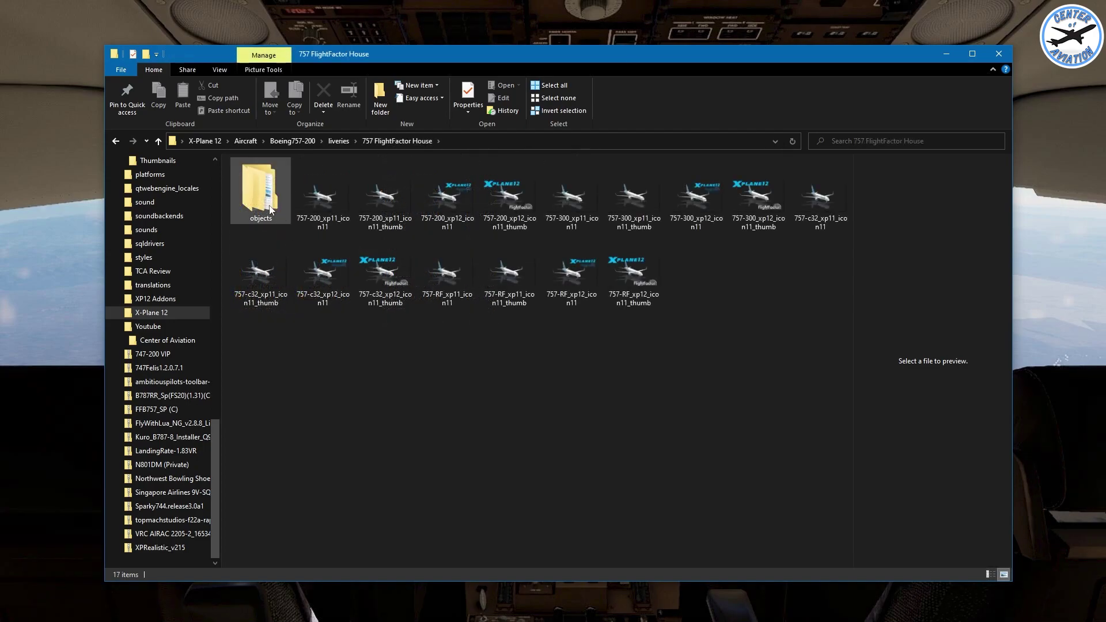
{"action": "double_click", "coordinate": [270, 211]}
{"action": "left_click", "coordinate": [268, 178]}
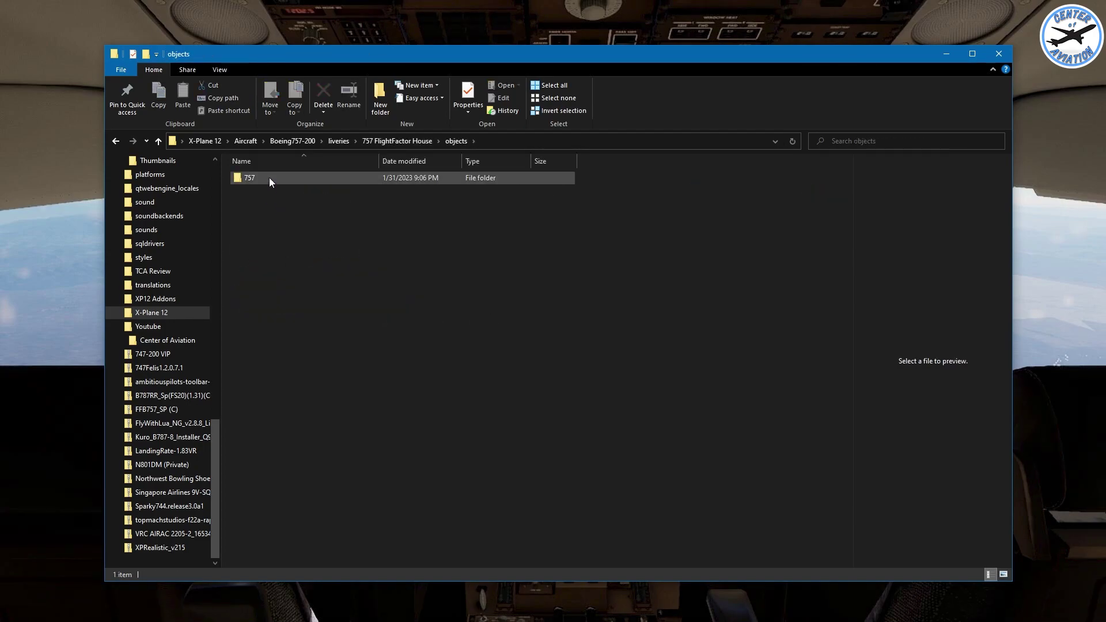
{"action": "double_click", "coordinate": [268, 178]}
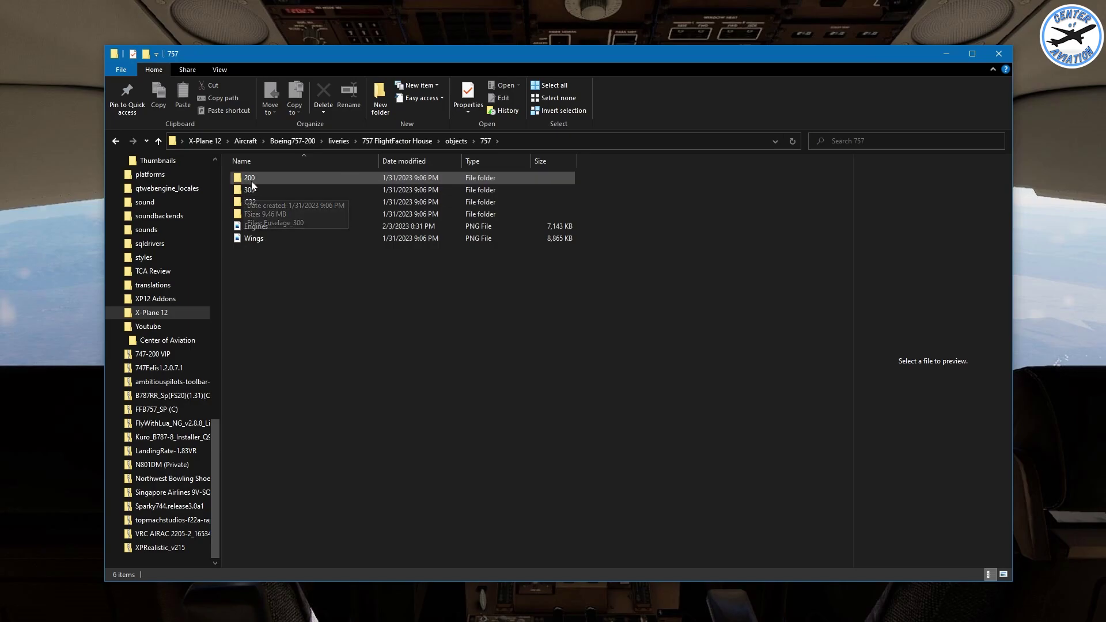
{"action": "double_click", "coordinate": [252, 181]}
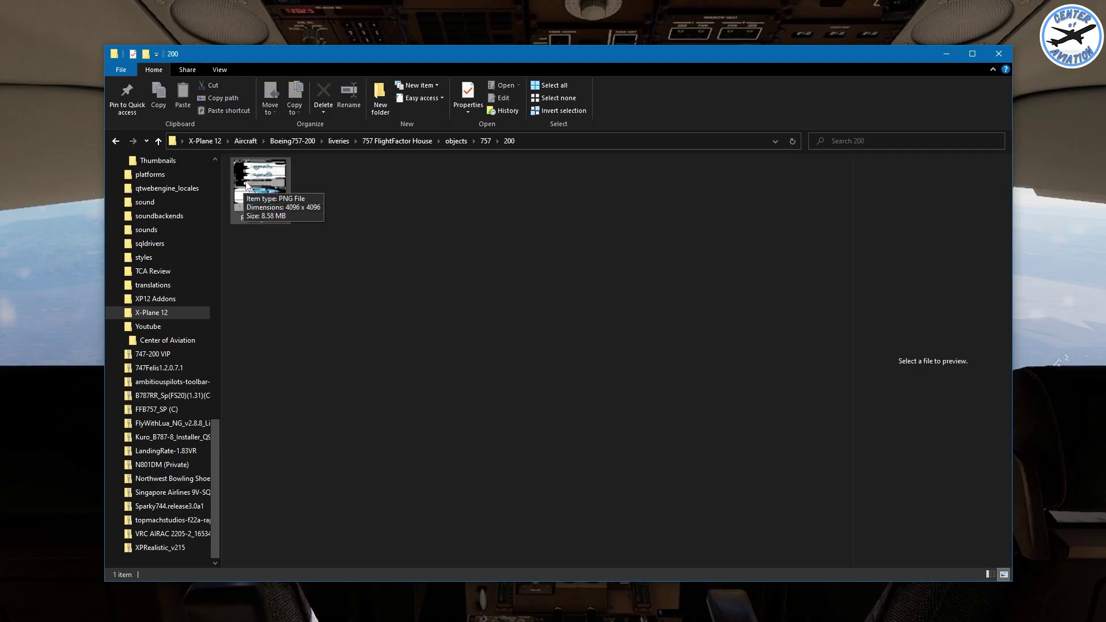
{"action": "double_click", "coordinate": [255, 200]}
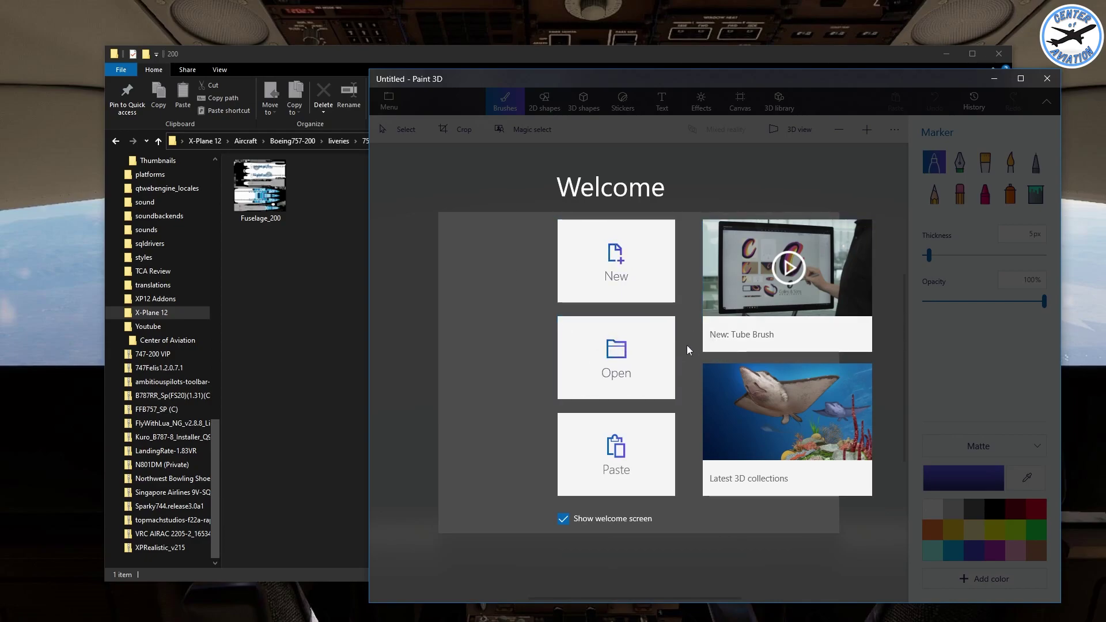
Browse to 757 FlightFactor House\objects\757\200 and open Fuselage_200.png in Paint 3D.
{"action": "left_click", "coordinate": [651, 359]}
{"action": "left_click", "coordinate": [626, 138]}
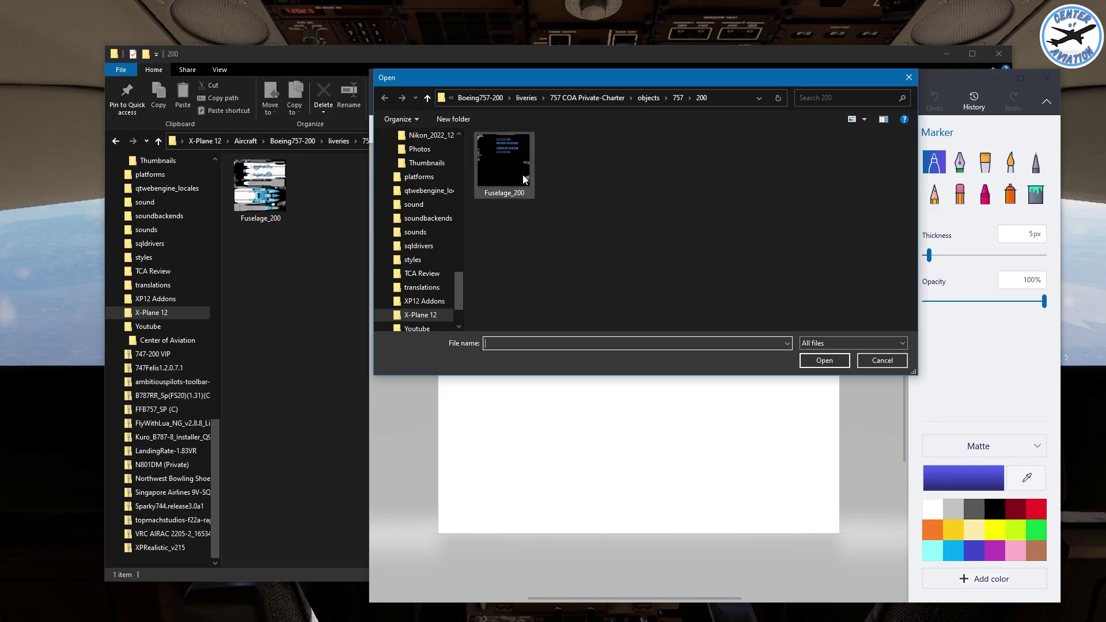
{"action": "left_click", "coordinate": [526, 97]}
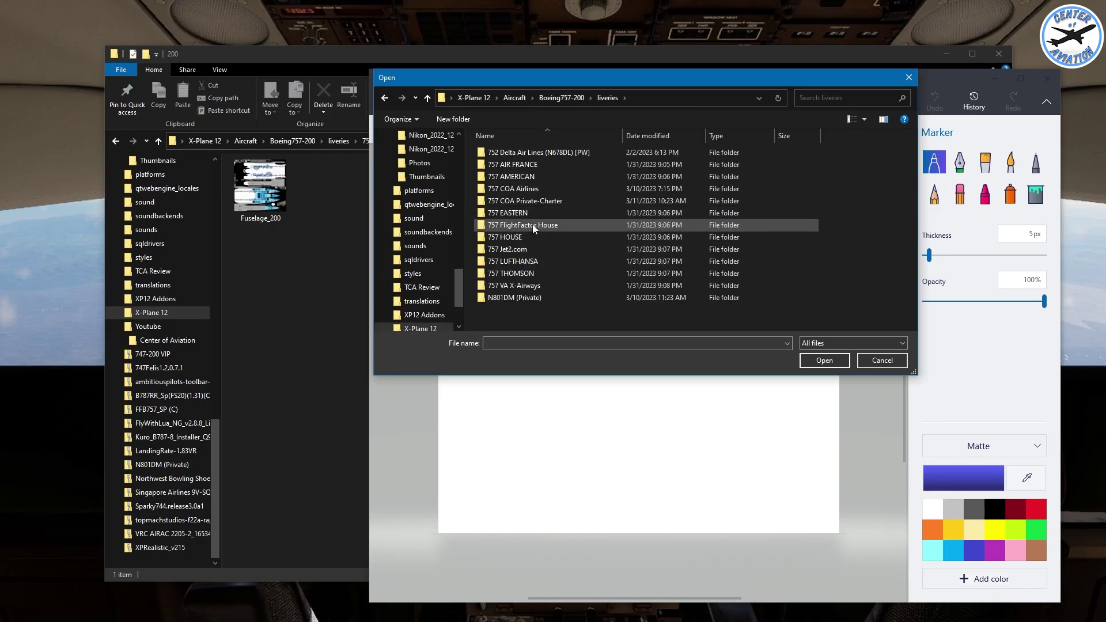
{"action": "double_click", "coordinate": [533, 224]}
{"action": "double_click", "coordinate": [513, 164]}
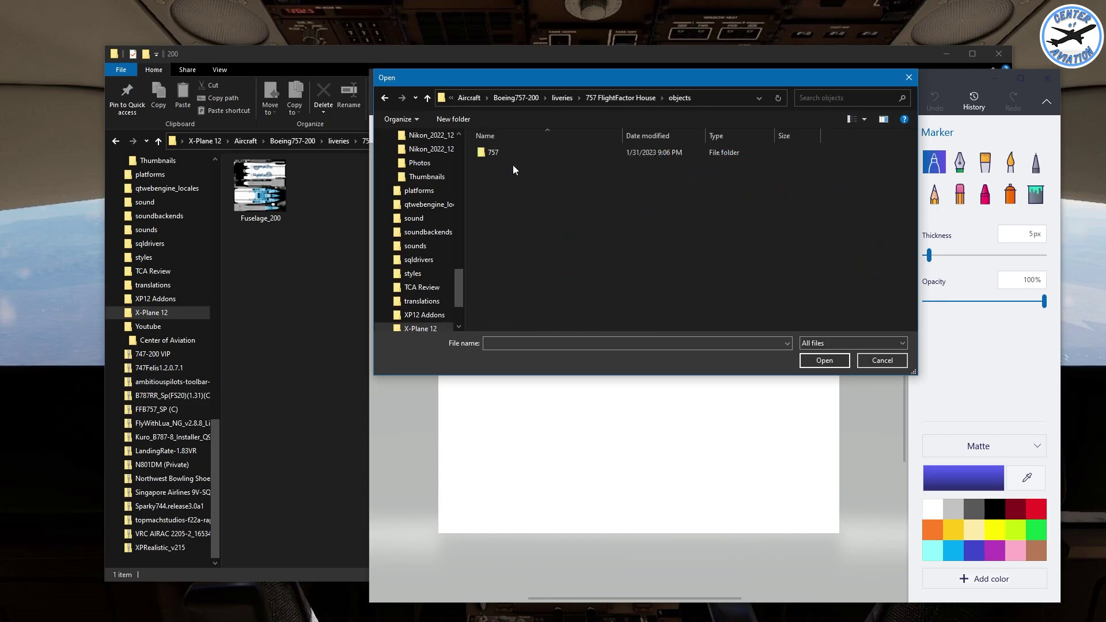
{"action": "double_click", "coordinate": [516, 156]}
{"action": "double_click", "coordinate": [516, 157]}
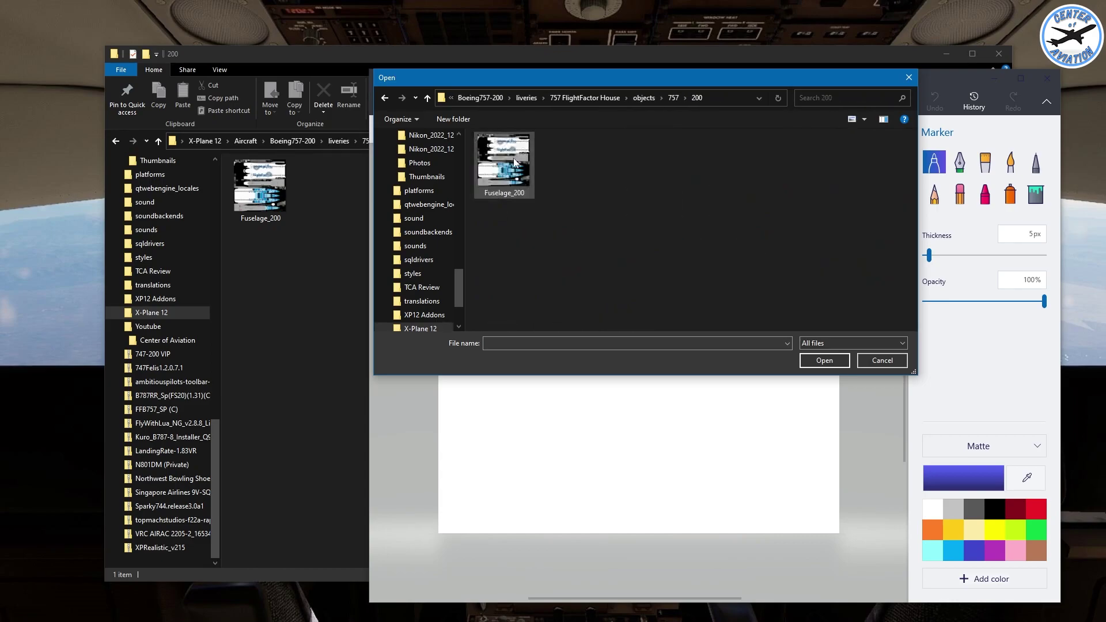
{"action": "left_click", "coordinate": [516, 166]}
{"action": "left_click", "coordinate": [824, 361]}
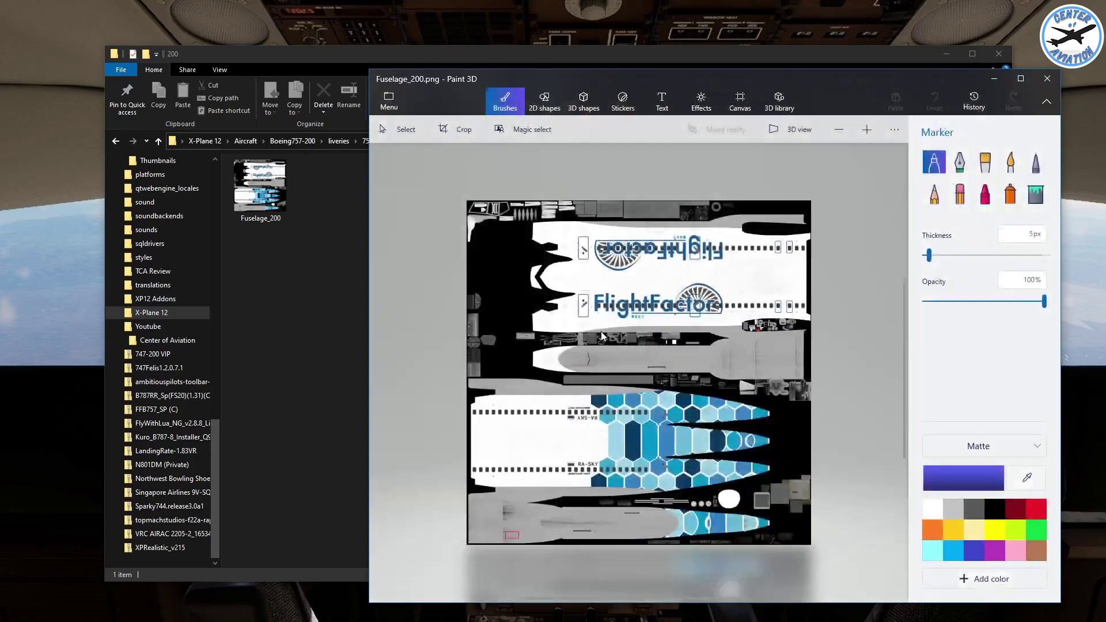
Maximize Paint 3D and zoom the canvas to about 17% so the whole fuselage texture shows.
{"action": "left_click", "coordinate": [1020, 79]}
{"action": "scroll", "coordinate": [494, 397], "scroll_direction": "up", "scroll_amount": 2}
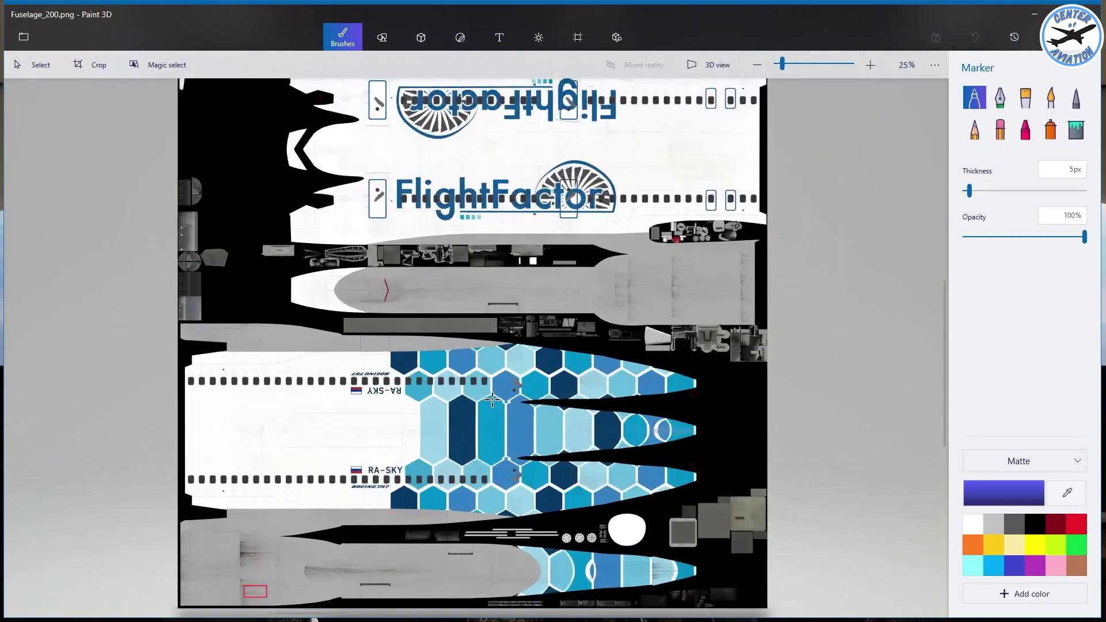
{"action": "scroll", "coordinate": [494, 397], "scroll_direction": "down", "scroll_amount": 4}
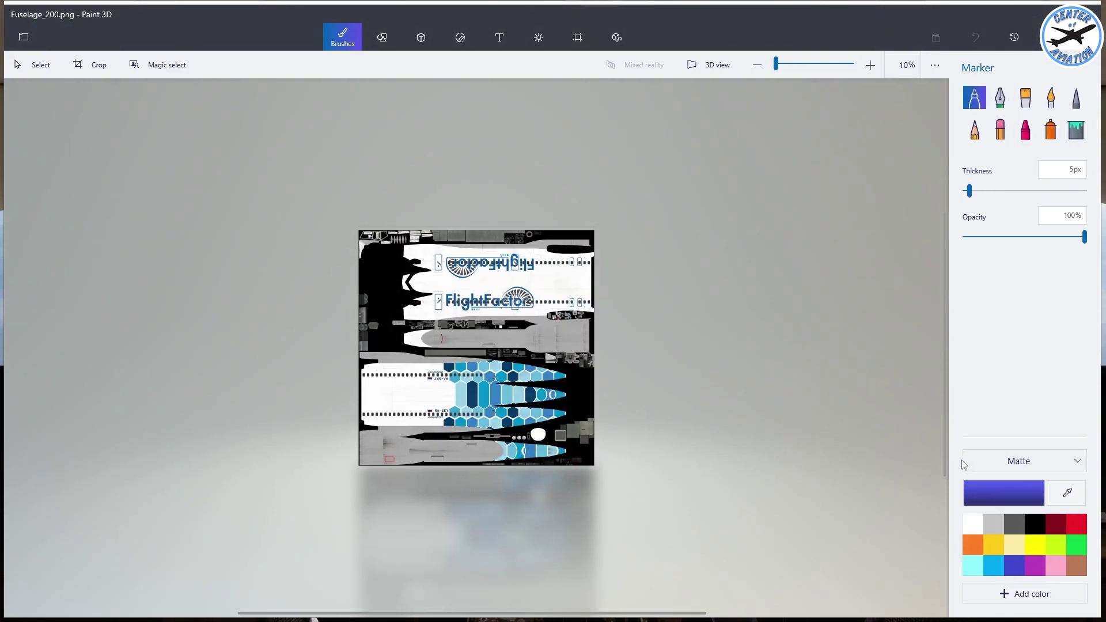
{"action": "scroll", "coordinate": [497, 385], "scroll_direction": "up", "scroll_amount": 3}
{"action": "scroll", "coordinate": [497, 385], "scroll_direction": "down", "scroll_amount": 3}
{"action": "scroll", "coordinate": [497, 385], "scroll_direction": "up", "scroll_amount": 3}
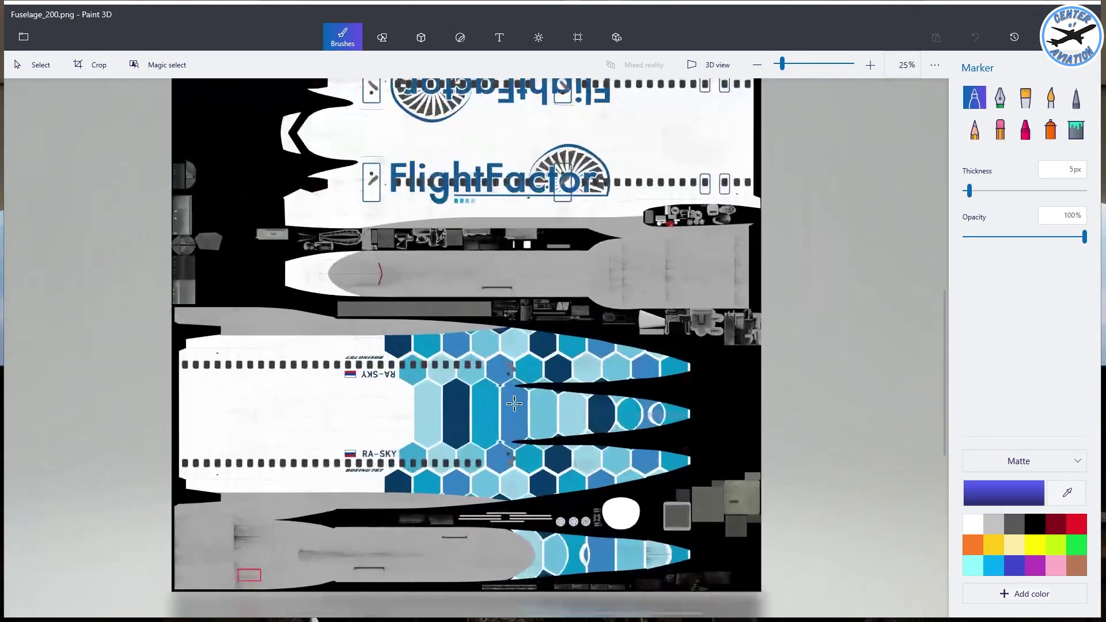
{"action": "scroll", "coordinate": [496, 385], "scroll_direction": "down", "scroll_amount": 3}
{"action": "left_click_drag", "start_coordinate": [776, 65], "coordinate": [779, 66]}
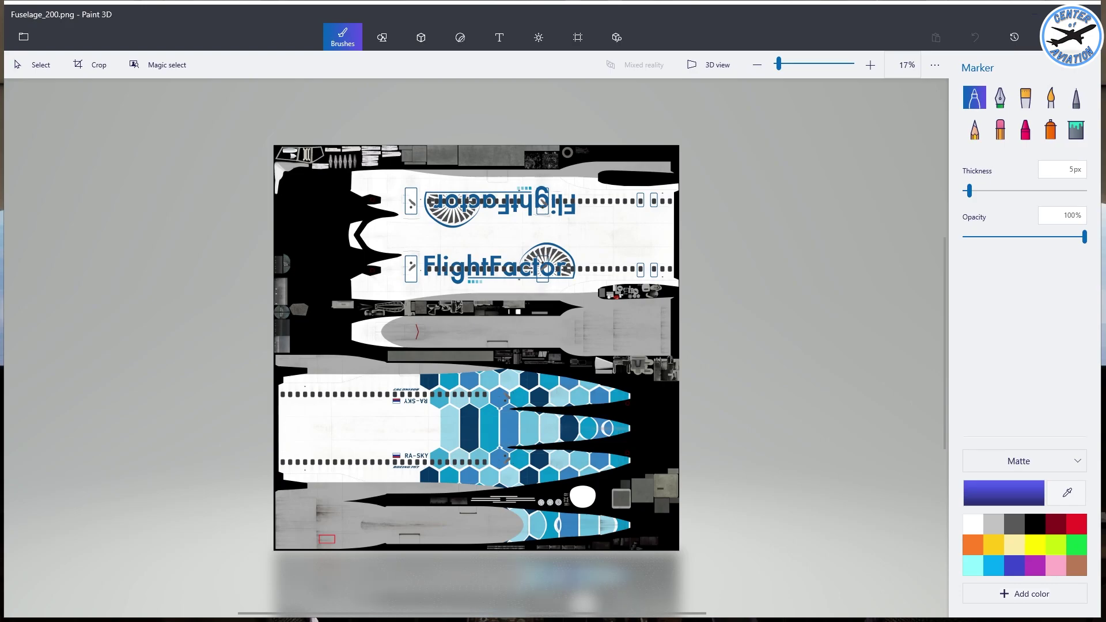
{"action": "key", "text": "ctrl+a"}
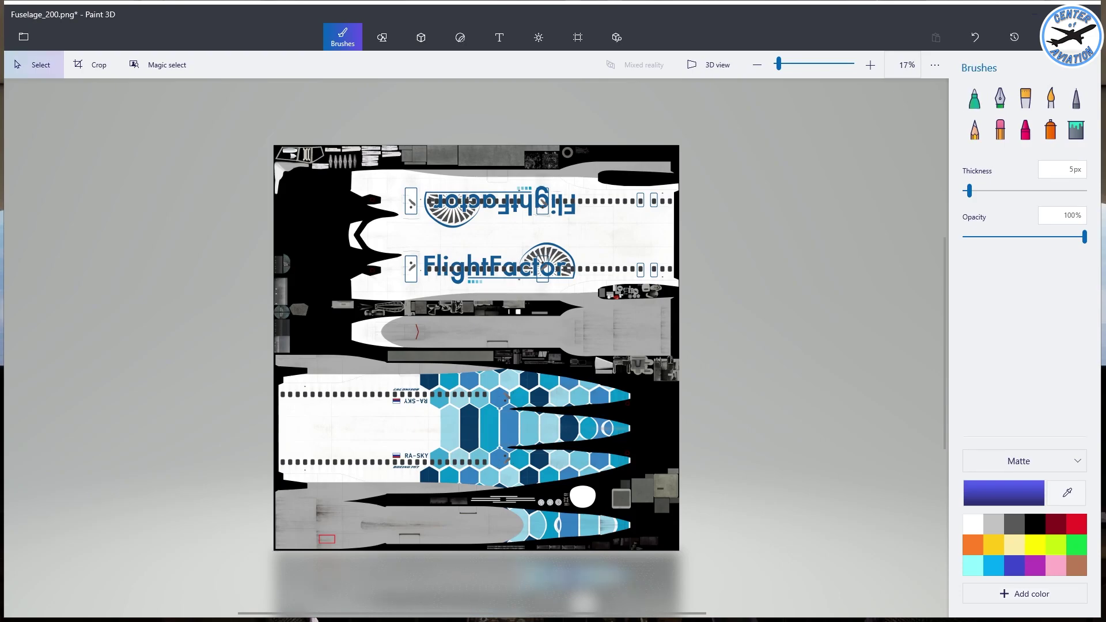
Paste the navy image and stretch it to 3337 × 1905 px over the FlightFactor-titled strip.
{"action": "key", "text": "ctrl+v"}
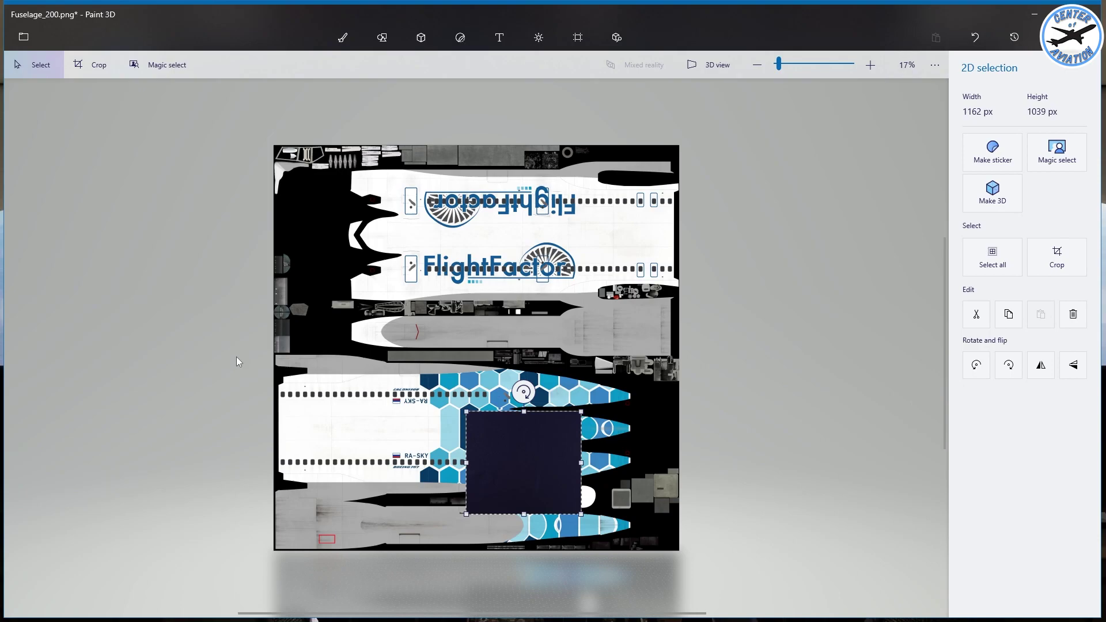
{"action": "left_click_drag", "start_coordinate": [526, 497], "coordinate": [678, 359]}
{"action": "left_click_drag", "start_coordinate": [354, 266], "coordinate": [347, 265]}
{"action": "mouse_move", "coordinate": [514, 359]}
{"action": "left_mouse_down"}
{"action": "mouse_move", "coordinate": [519, 199]}
{"action": "mouse_move", "coordinate": [509, 222]}
{"action": "mouse_move", "coordinate": [523, 356]}
{"action": "left_mouse_up"}
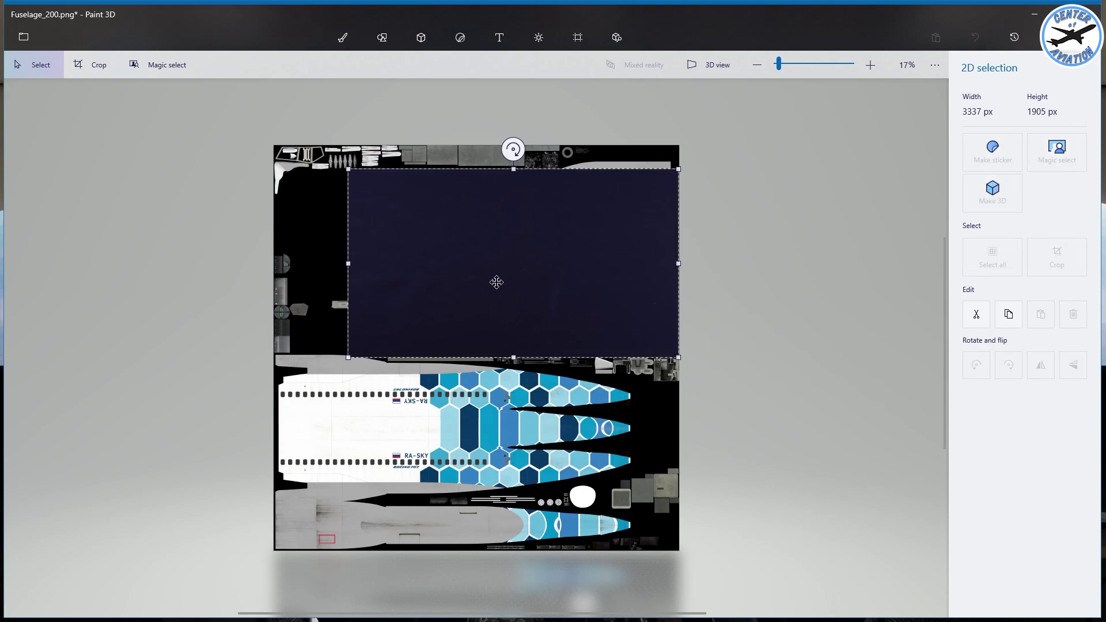
Commit the first navy patch, then drop another navy image into the top-right corner and commit it.
{"action": "left_click", "coordinate": [343, 37]}
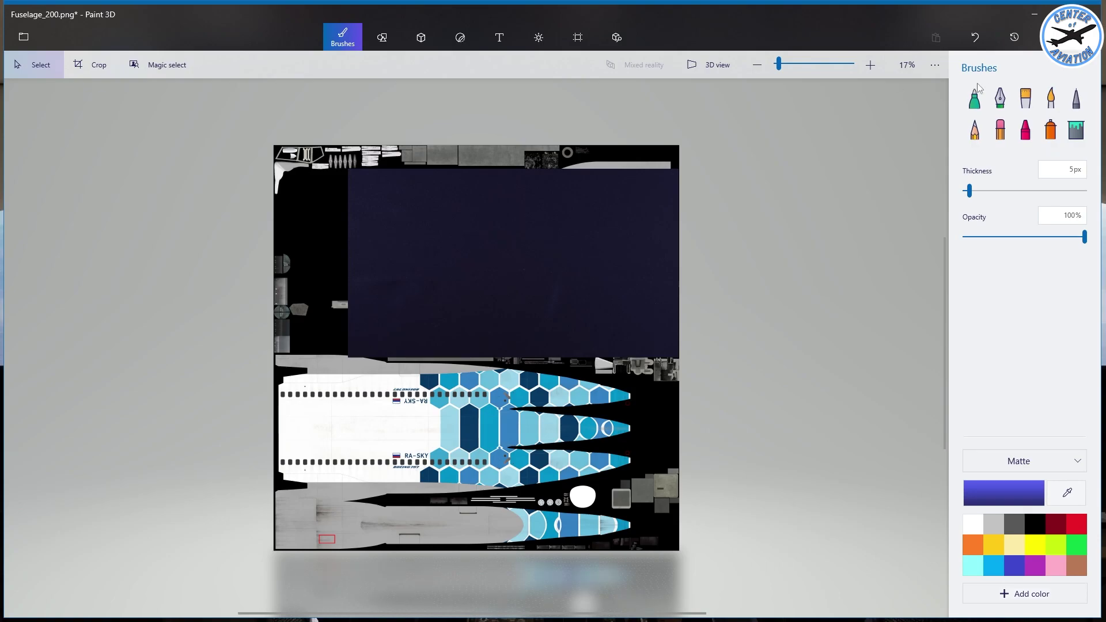
{"action": "left_click_drag", "start_coordinate": [0, 230], "coordinate": [526, 316]}
{"action": "left_click_drag", "start_coordinate": [572, 242], "coordinate": [566, 266]}
{"action": "left_click_drag", "start_coordinate": [395, 435], "coordinate": [558, 186]}
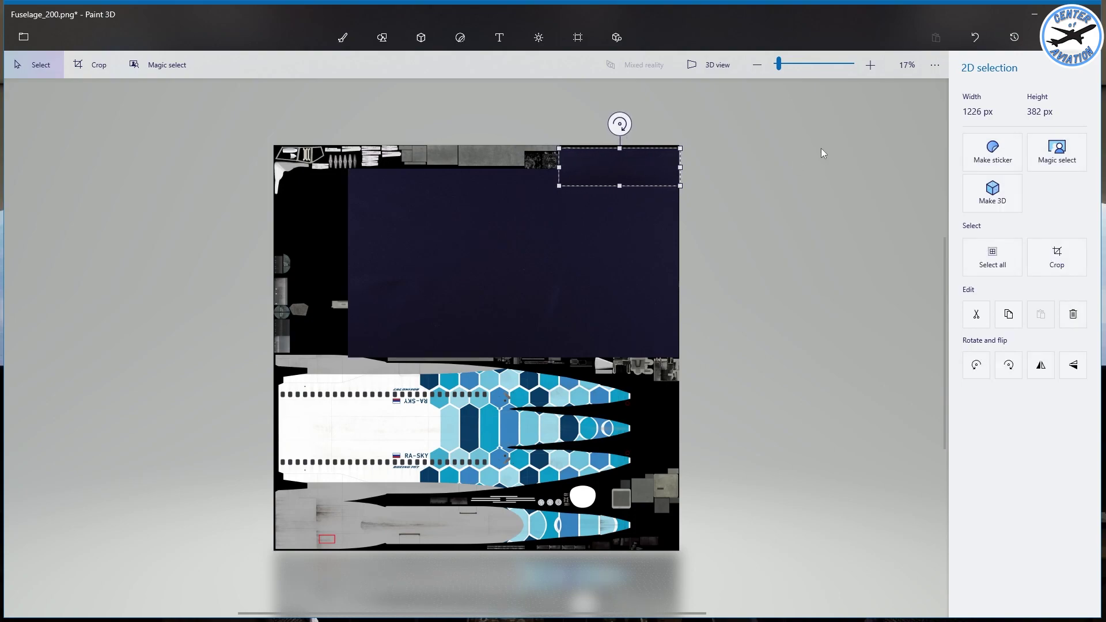
{"action": "left_click", "coordinate": [343, 37]}
Cover the lower hexagon fuselage section with a 3702 × 2103 px navy patch and commit it.
{"action": "mouse_move", "coordinate": [314, 619]}
{"action": "left_mouse_down"}
{"action": "mouse_move", "coordinate": [327, 445]}
{"action": "mouse_move", "coordinate": [425, 435]}
{"action": "mouse_move", "coordinate": [389, 486]}
{"action": "mouse_move", "coordinate": [367, 467]}
{"action": "left_mouse_up"}
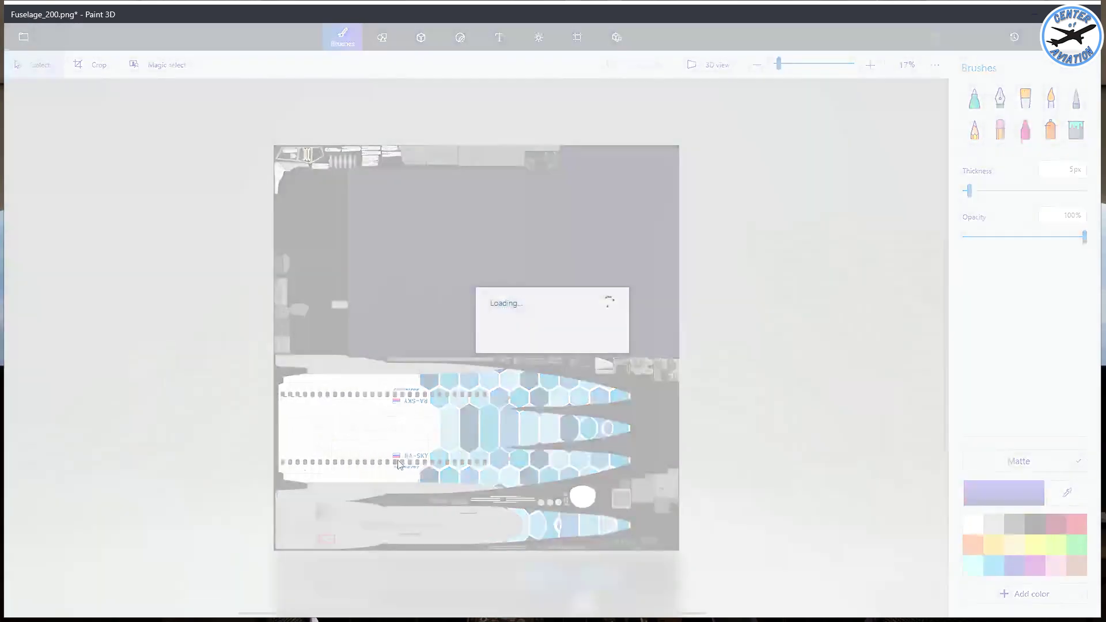
{"action": "left_click_drag", "start_coordinate": [482, 394], "coordinate": [409, 470]}
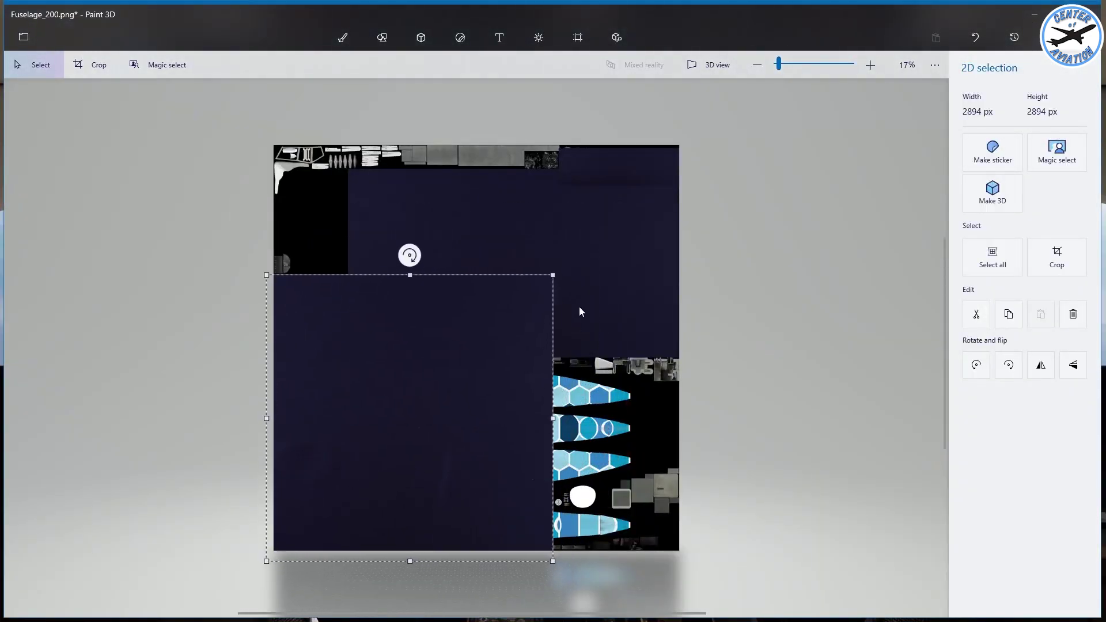
{"action": "left_click_drag", "start_coordinate": [553, 277], "coordinate": [632, 371]}
{"action": "left_click_drag", "start_coordinate": [449, 372], "coordinate": [449, 353]}
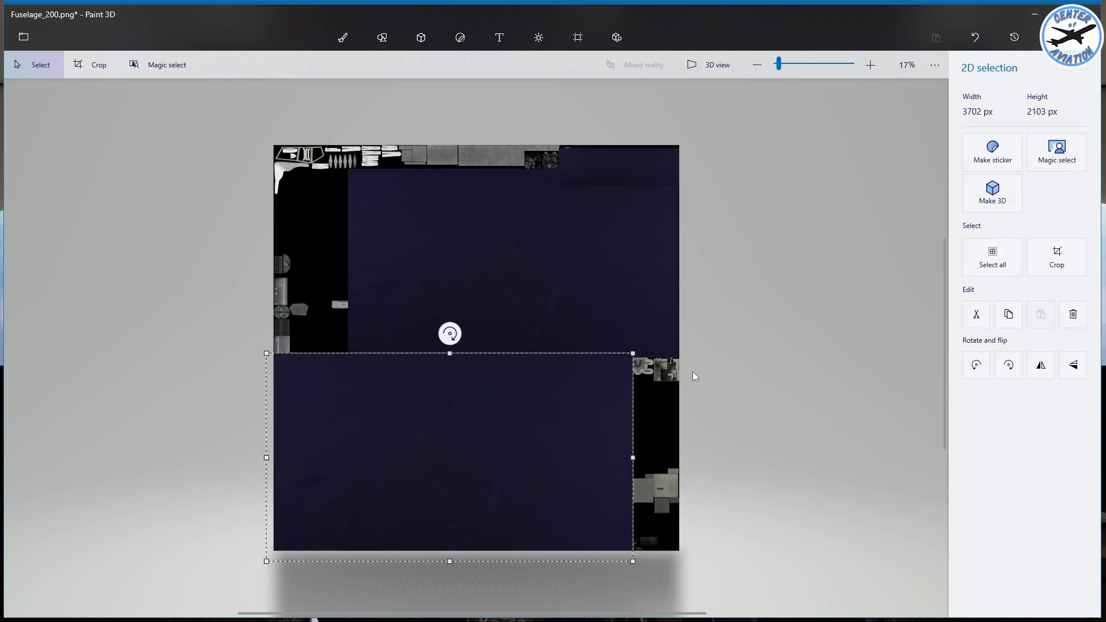
{"action": "key", "text": "ctrl+b"}
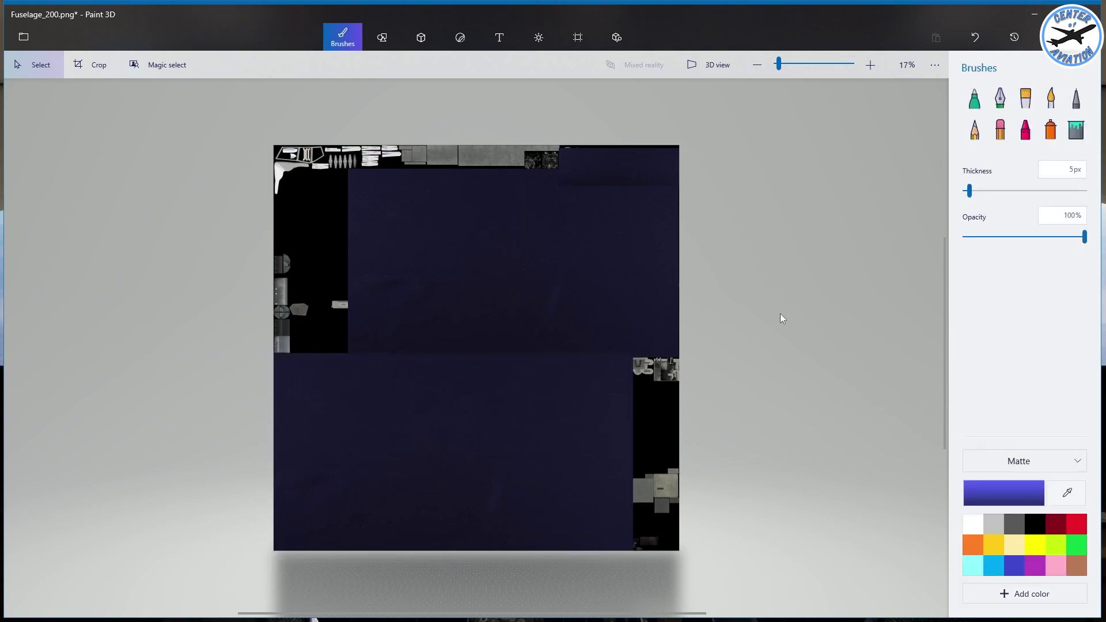
Save the navy fuselage texture, then open Engines.png from the 757 folder.
{"action": "left_click", "coordinate": [23, 46]}
{"action": "left_click", "coordinate": [46, 158]}
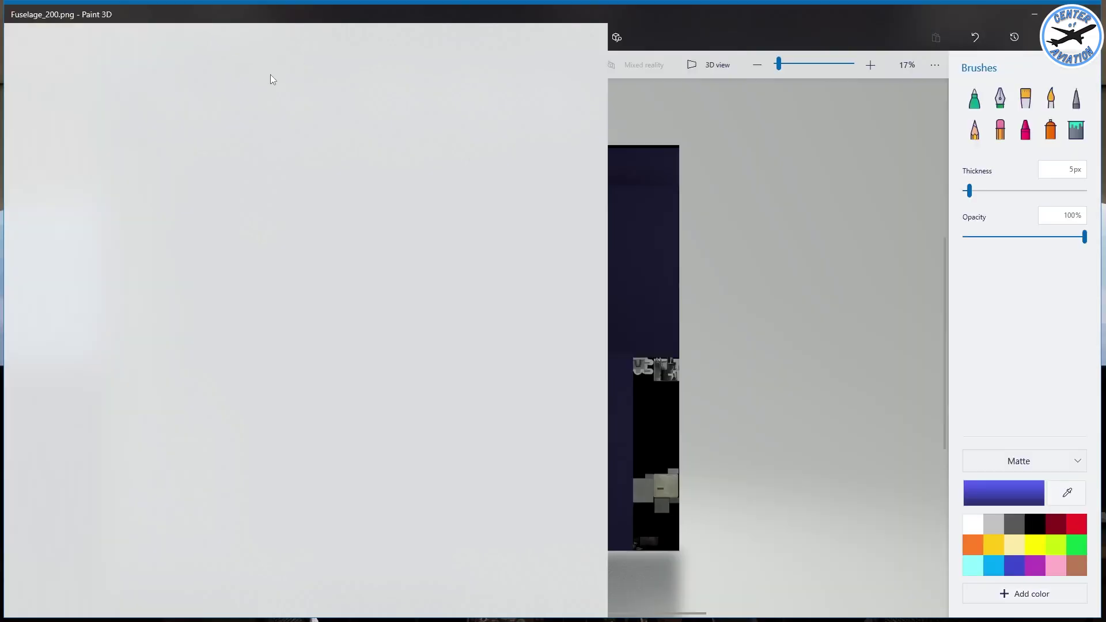
{"action": "left_click", "coordinate": [269, 76]}
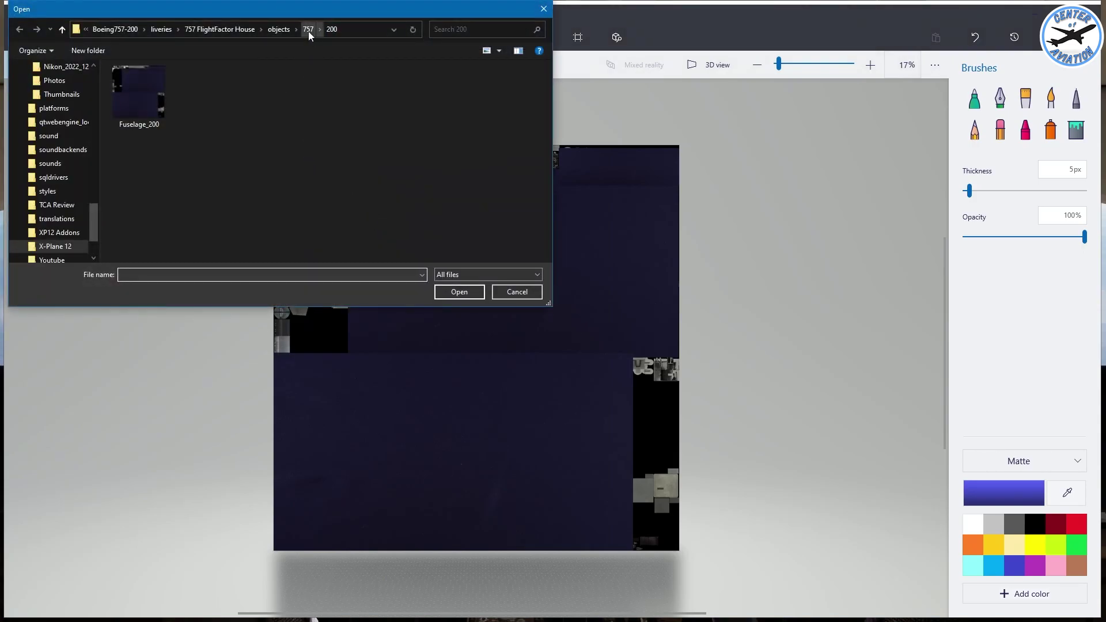
{"action": "left_click", "coordinate": [309, 31]}
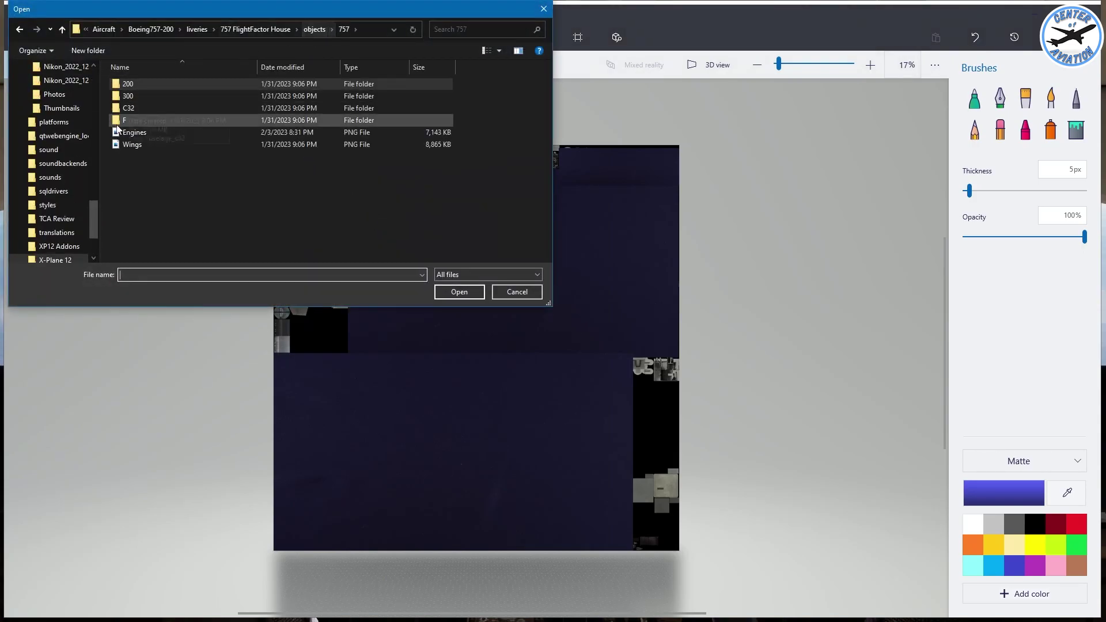
{"action": "double_click", "coordinate": [133, 132]}
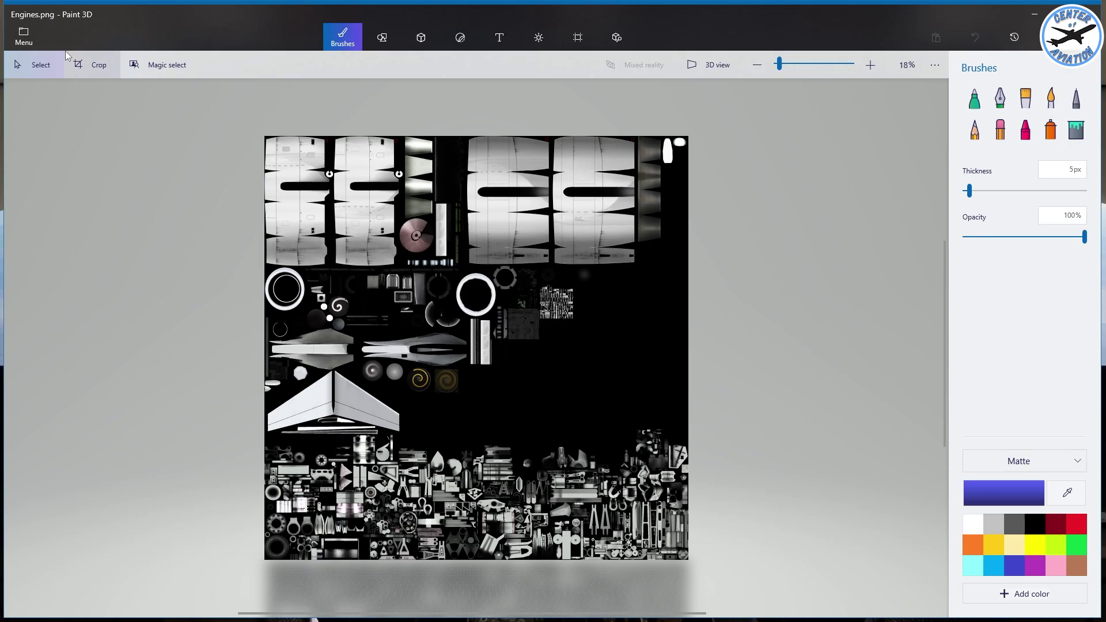
{"action": "left_click", "coordinate": [23, 35]}
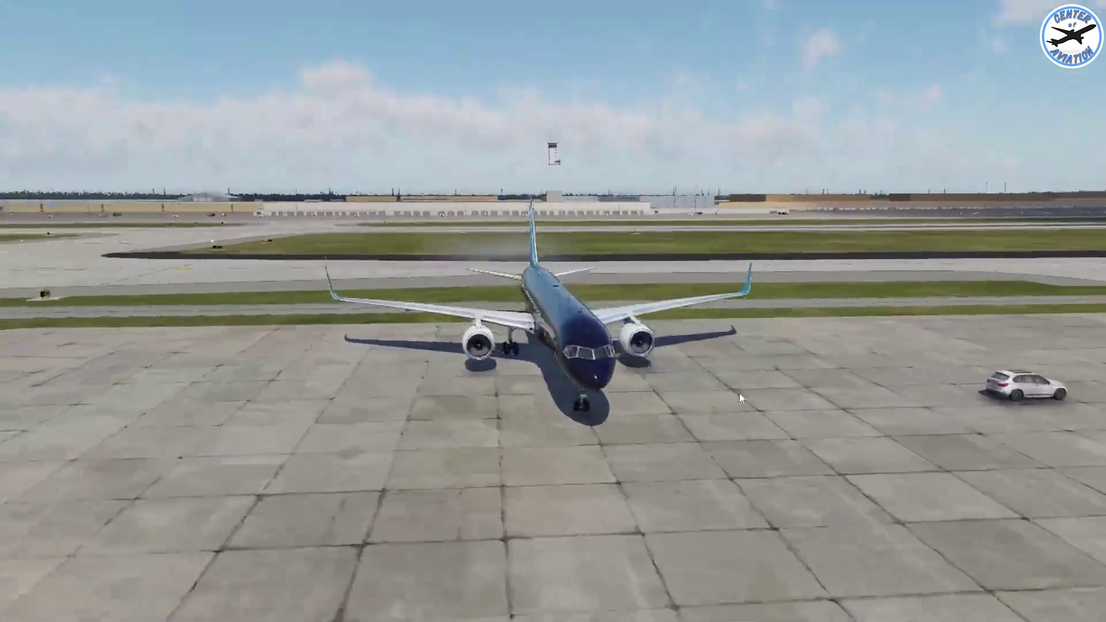
Orbit the camera to the 757's front-left and zoom in on the navy livery.
{"action": "left_click_drag", "start_coordinate": [741, 398], "coordinate": [113, 362]}
{"action": "left_click_drag", "start_coordinate": [607, 355], "coordinate": [484, 309]}
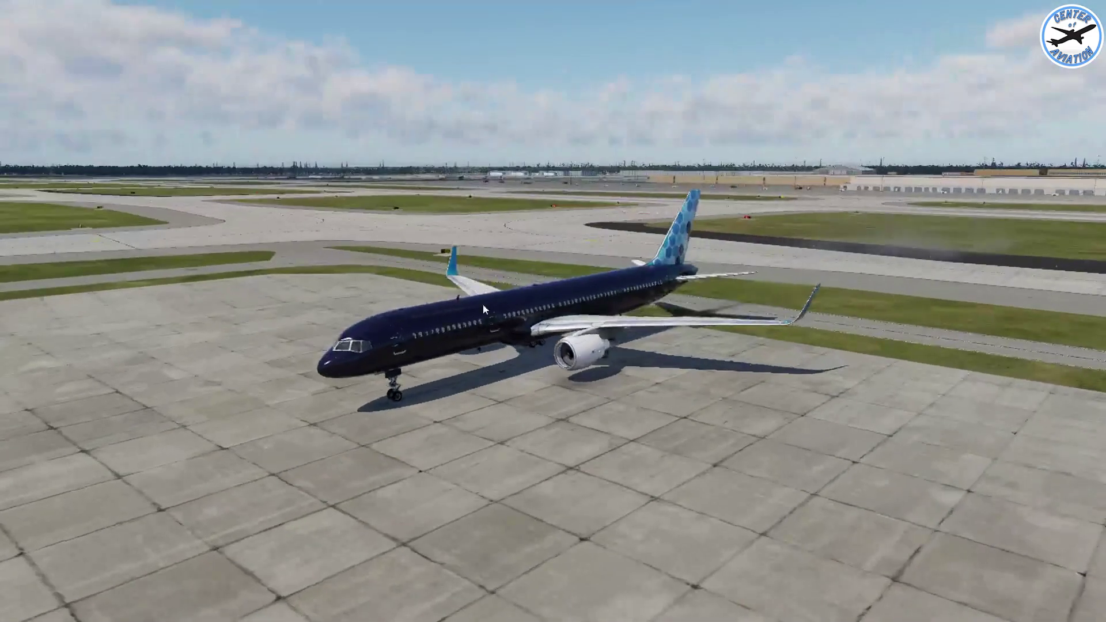
{"action": "scroll", "coordinate": [693, 371], "scroll_direction": "up", "scroll_amount": 5}
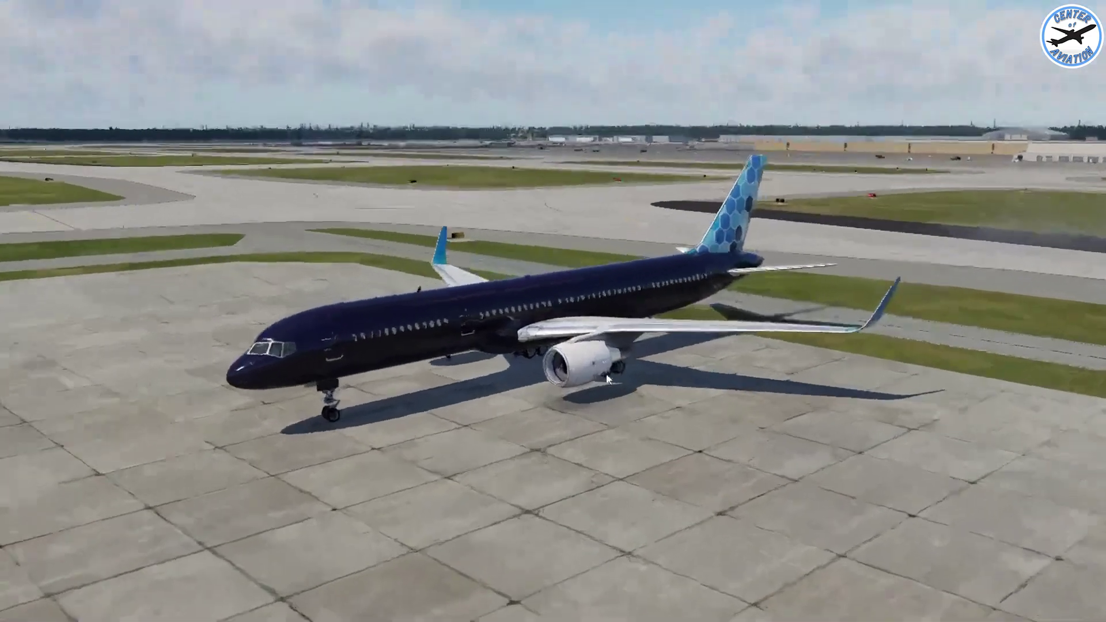